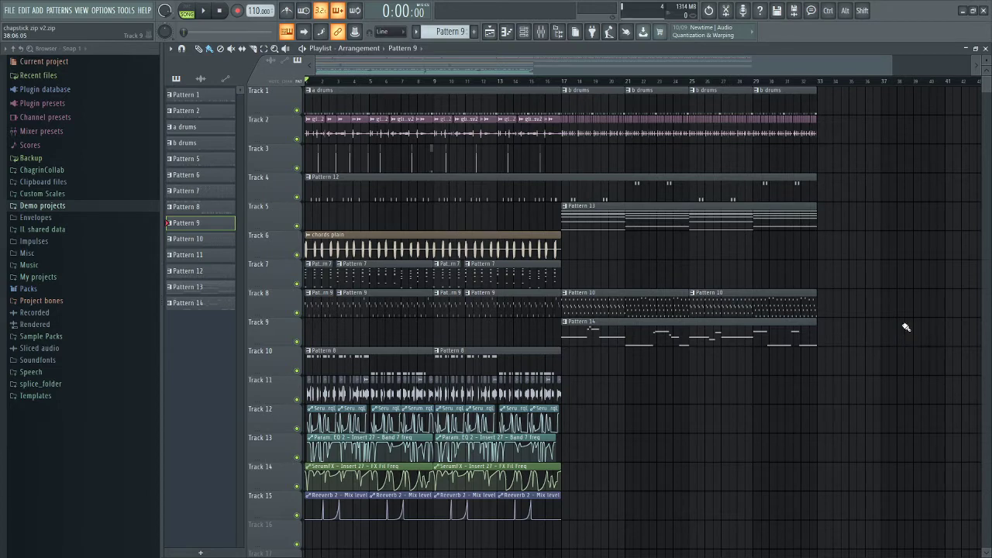
Play the song through and stop it, scroll the playlist, then open the Mixer with F9
key(space)
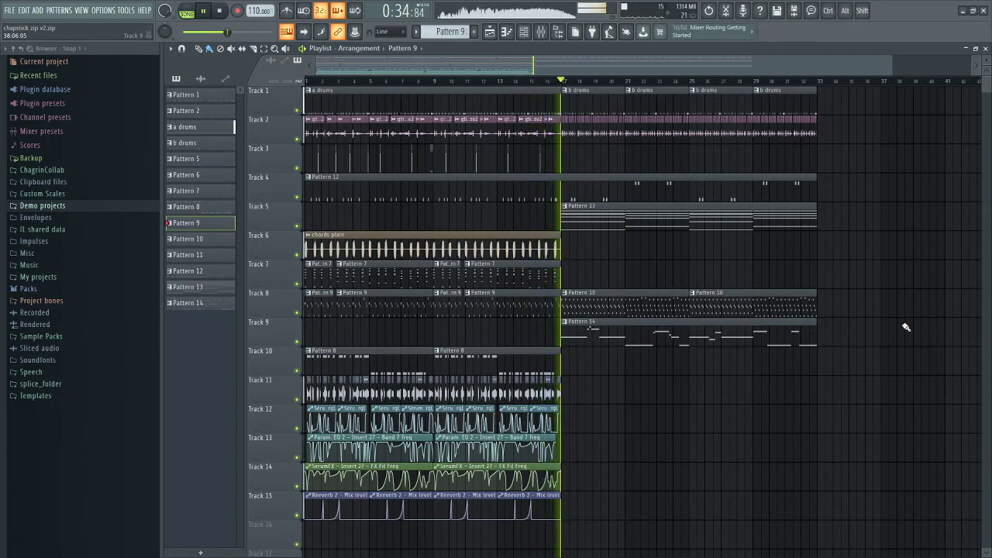
key(space)
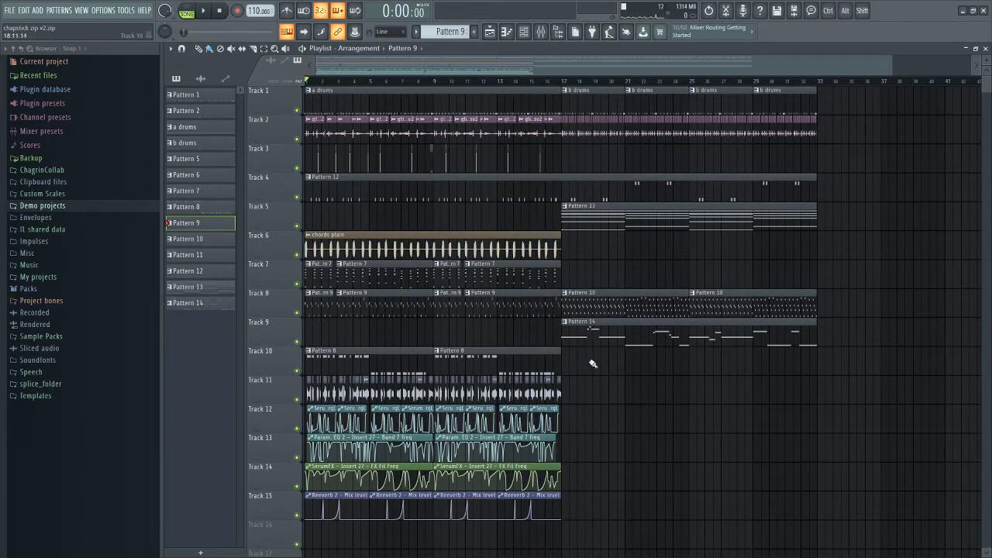
scroll(655, 391, down, 2)
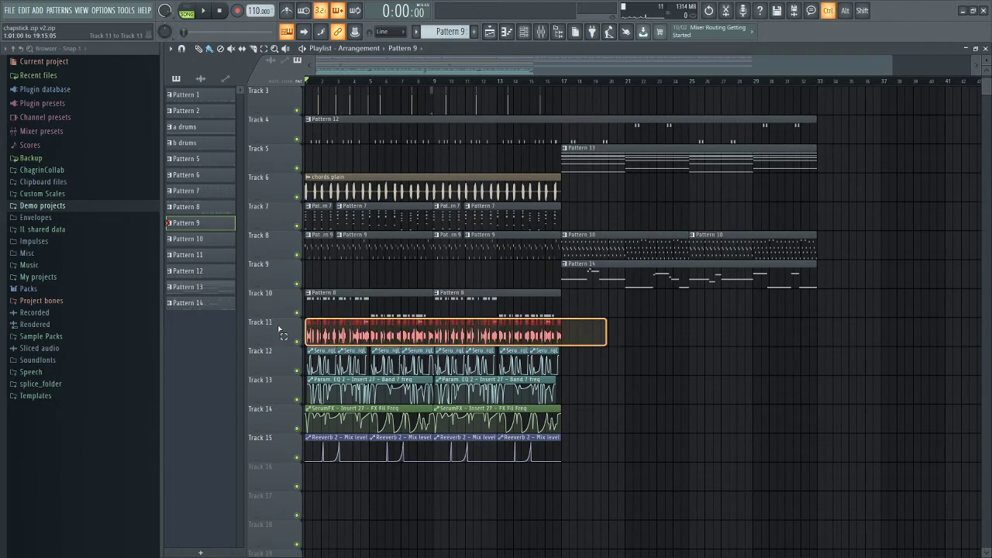
key(F9)
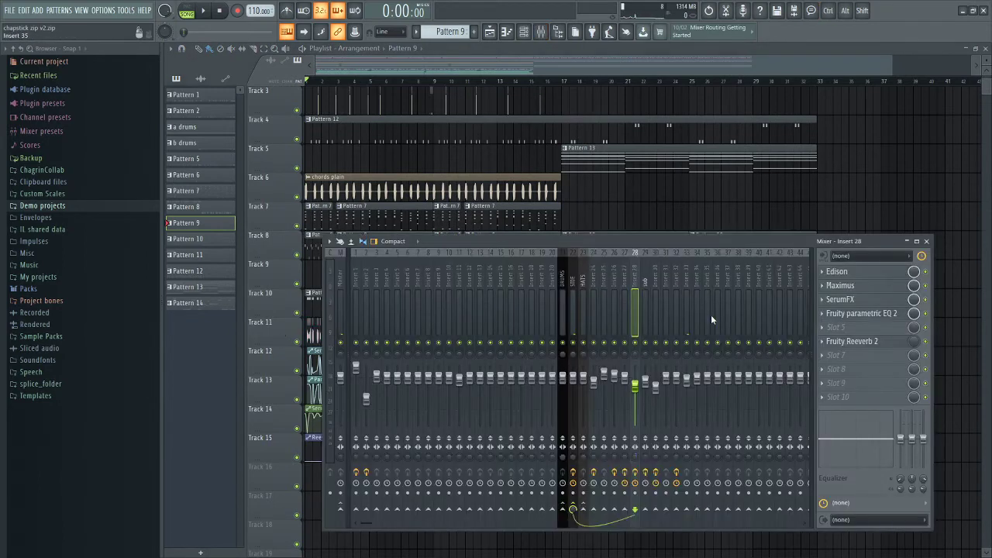
Solo Insert 28, load Patcher into its fifth effect slot, and apply the Multiband Saturator preset
ctrl+click(634, 342)
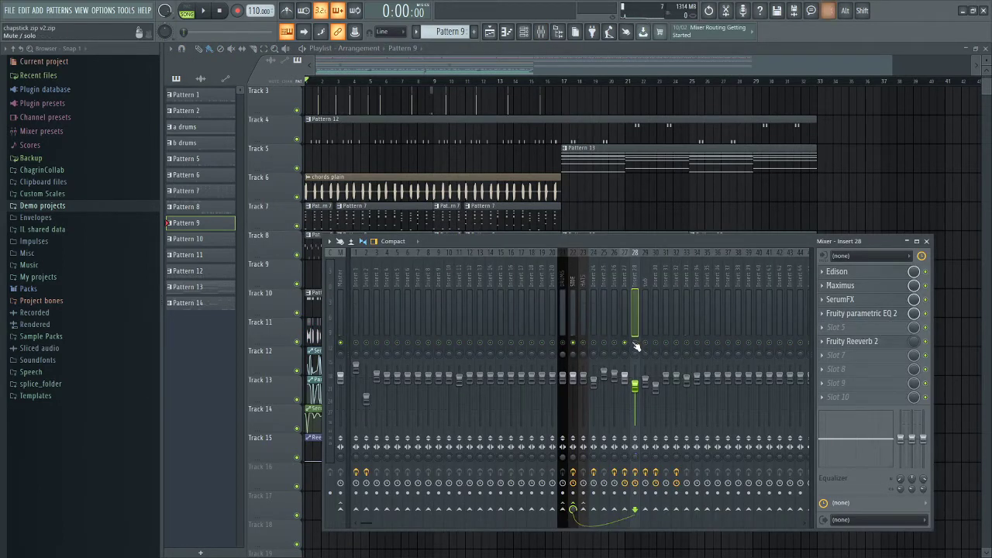
click(868, 326)
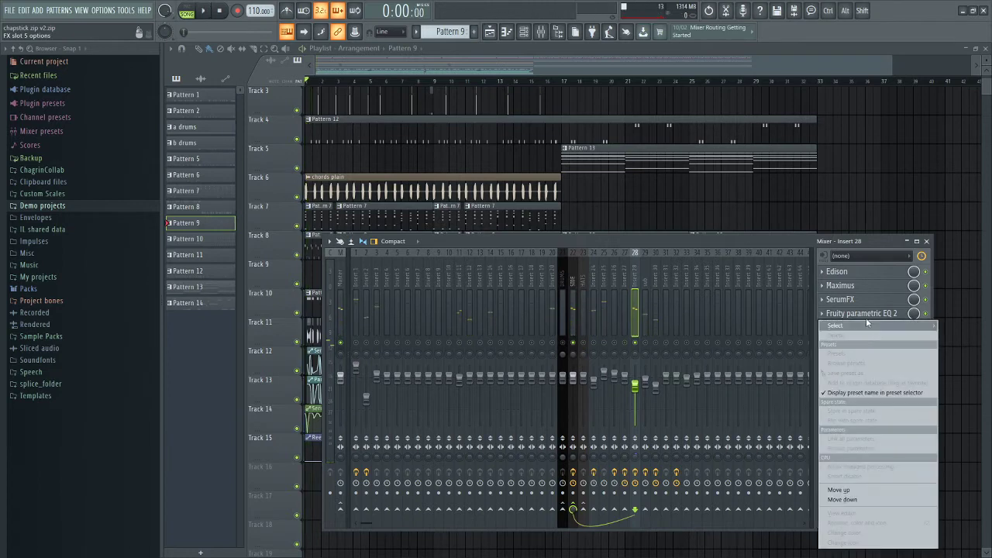
mouse_move(867, 324)
mouse_move(779, 437)
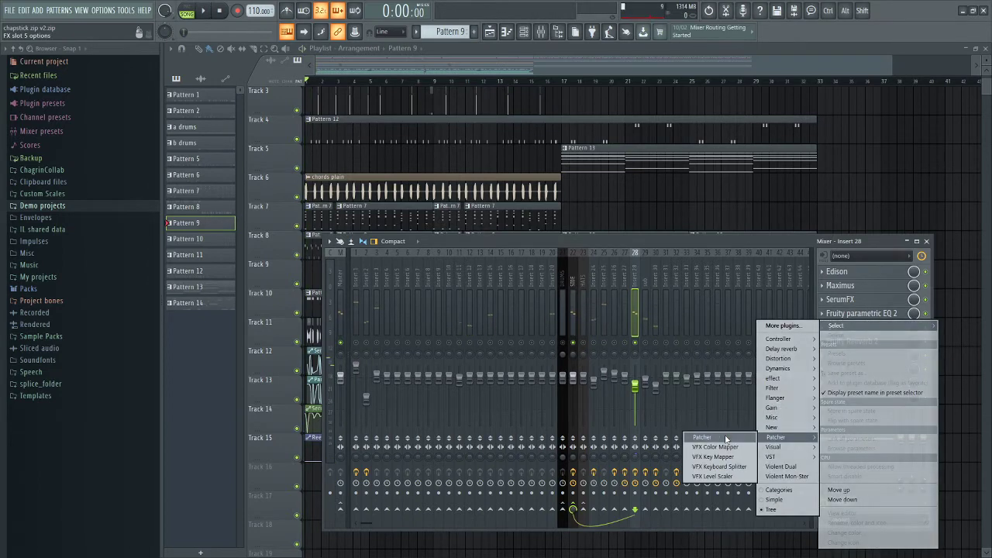
click(725, 438)
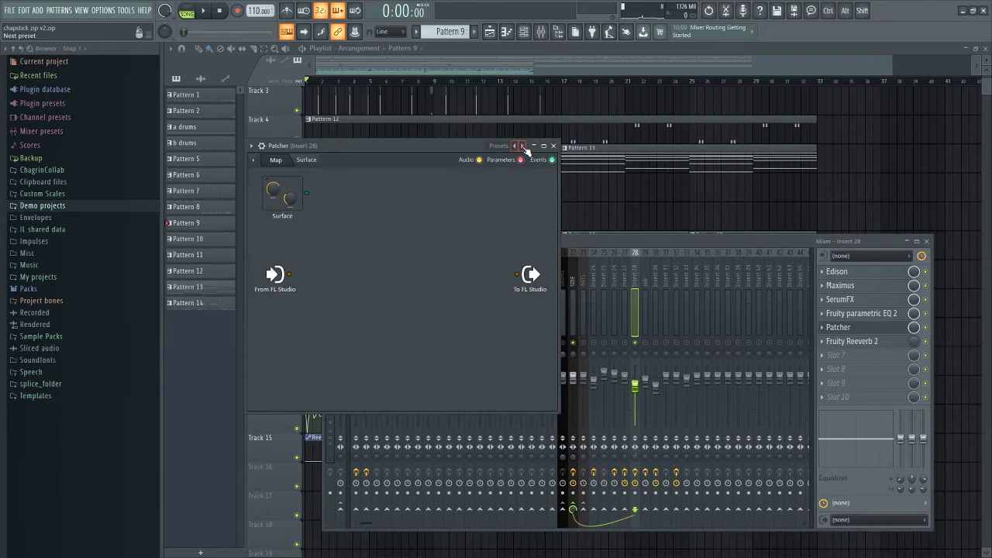
click(524, 147)
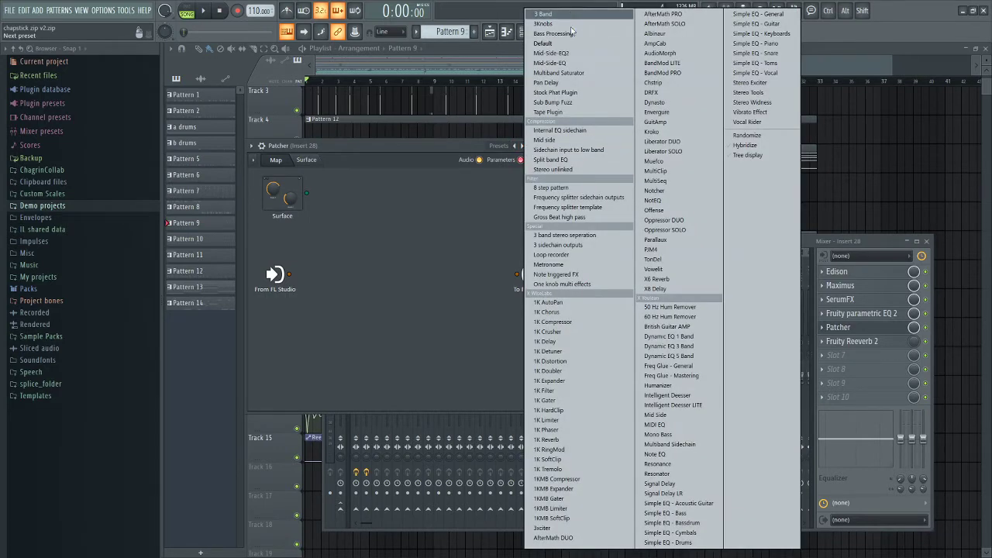
click(571, 73)
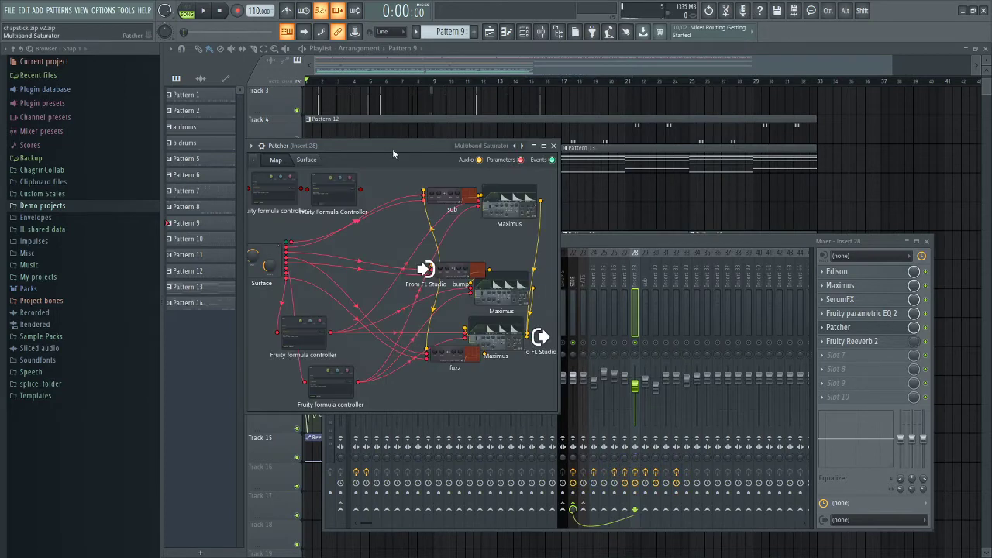
Move and enlarge the Patcher window over the mixer so the full Multiband Saturator map fits
drag(392, 153, 378, 130)
drag(545, 389, 675, 465)
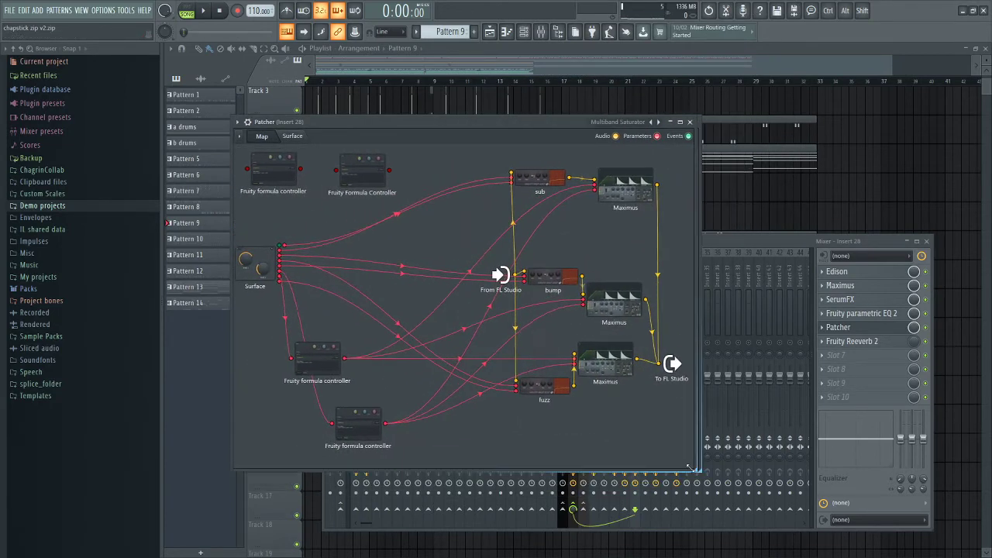
drag(436, 126, 579, 164)
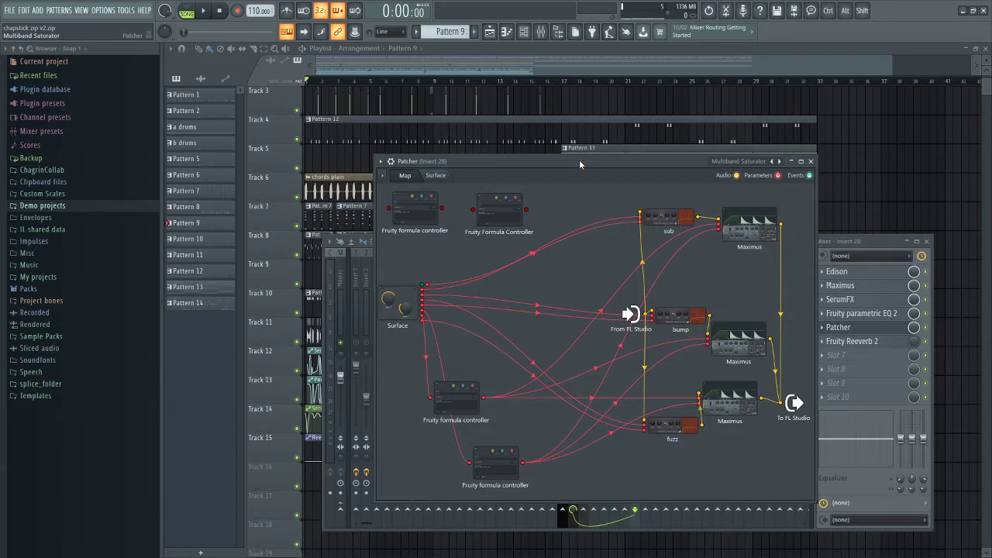
Reopen the Patcher window from Insert 28's slot and move it up and left
click(838, 327)
click(841, 355)
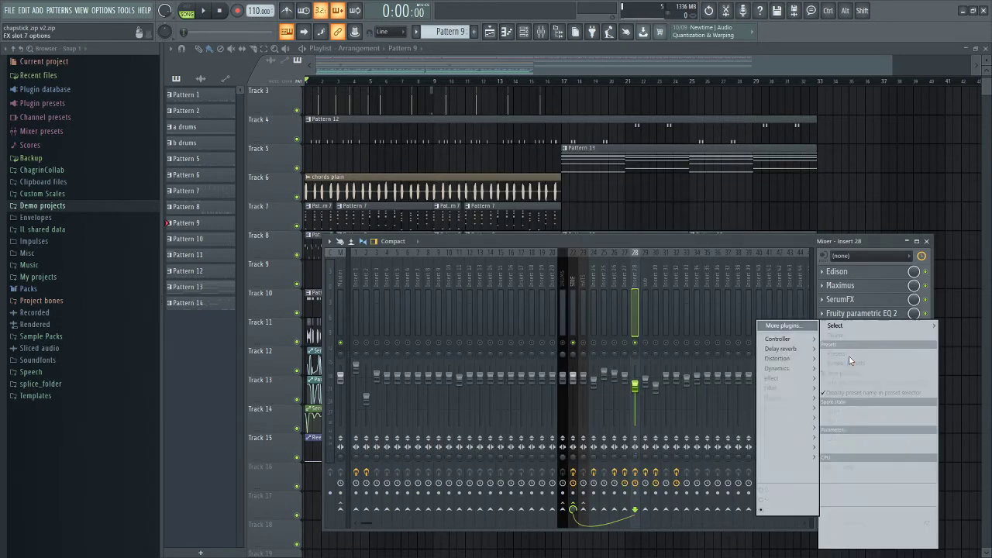
click(875, 248)
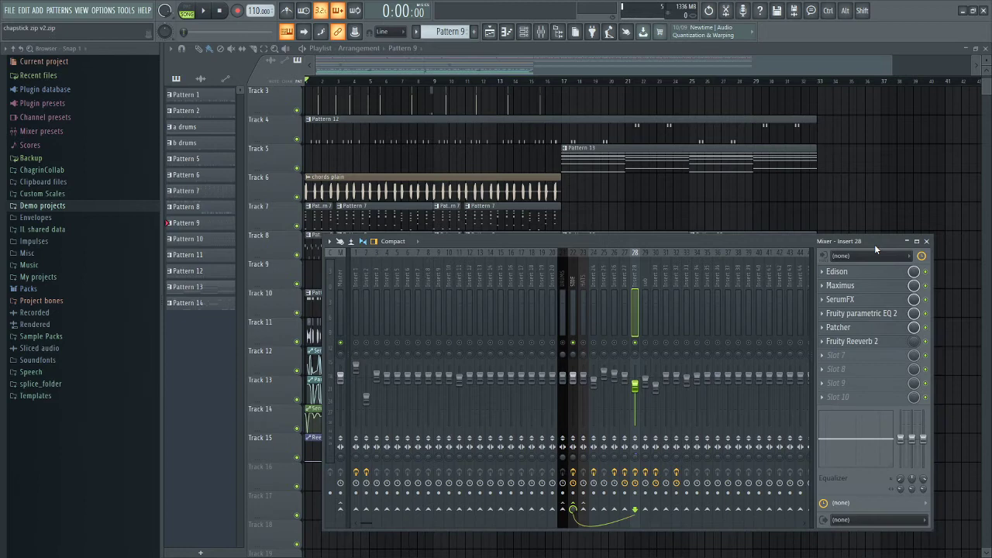
click(854, 329)
click(855, 329)
click(855, 329)
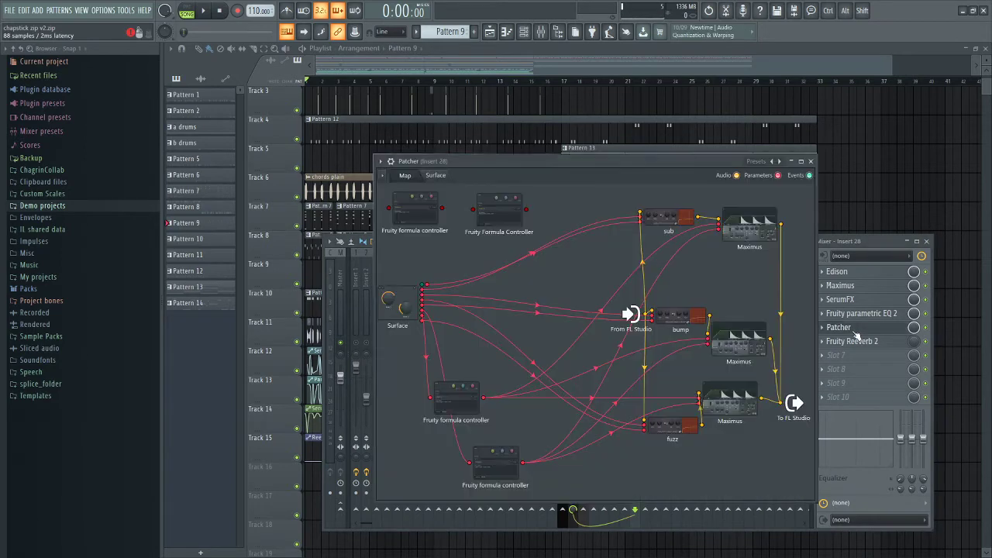
click(854, 329)
click(822, 327)
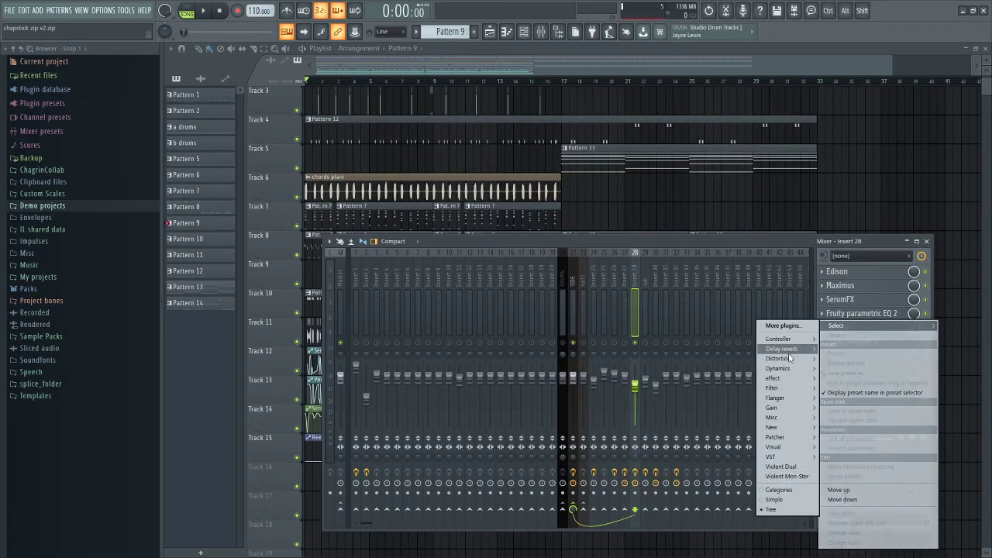
mouse_move(792, 361)
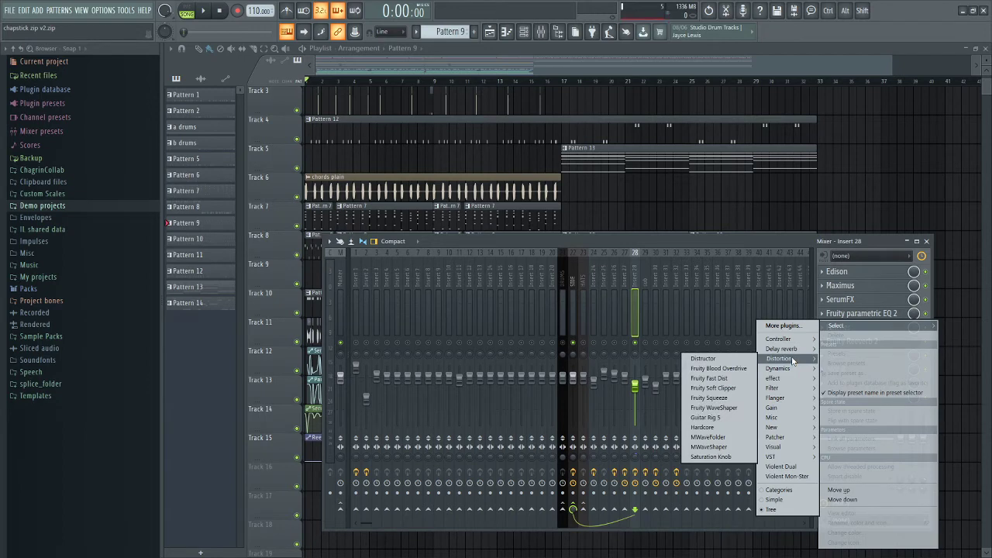
click(713, 388)
click(857, 344)
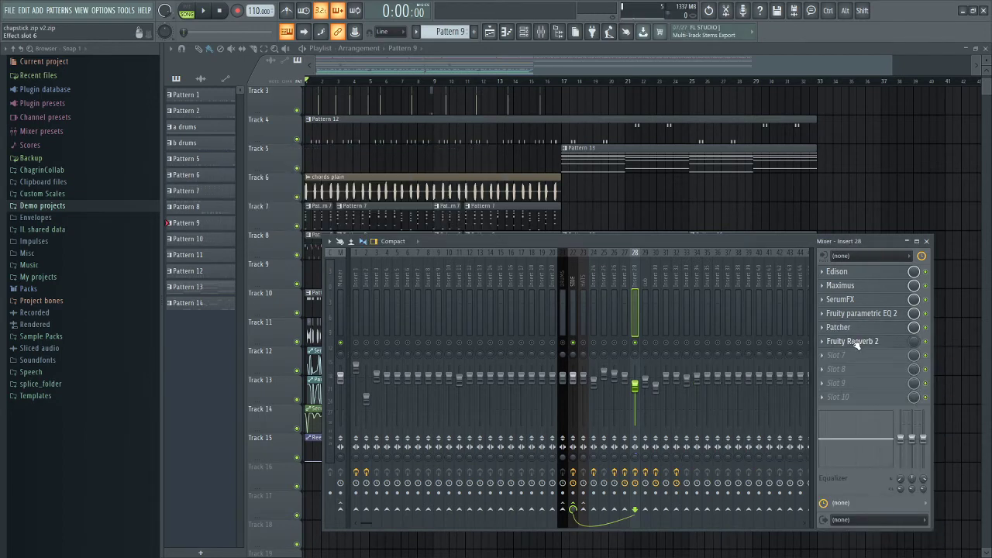
click(845, 327)
drag(594, 159, 538, 144)
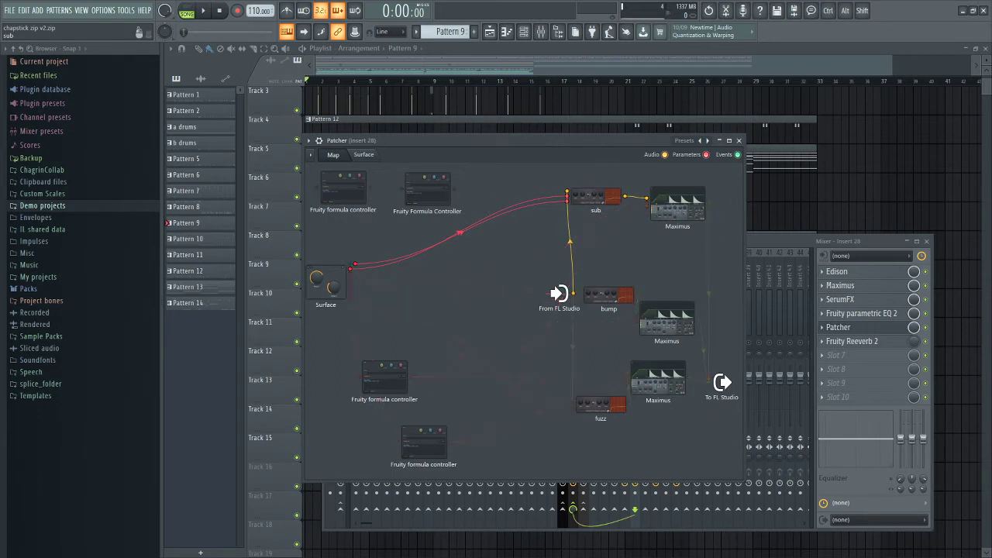
Drag the sub, bump, fuzz and From FL Studio modules into a tighter column
drag(589, 195, 568, 186)
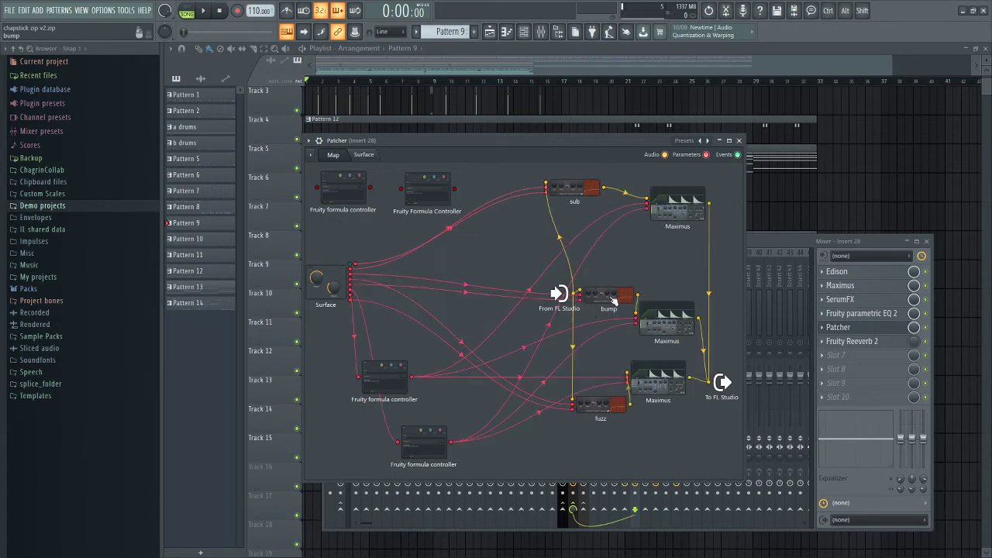
drag(612, 301, 586, 273)
drag(598, 404, 585, 409)
drag(558, 295, 490, 293)
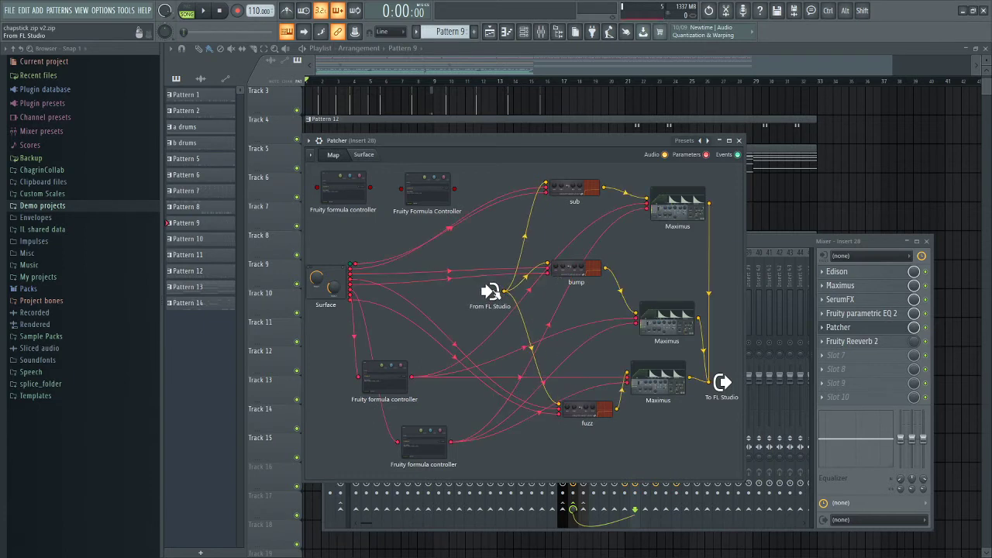
On the narrowed Patcher surface, turn SUB to about 1 o'clock, BUMP up, and FUZZ to 12 o'clock
click(364, 154)
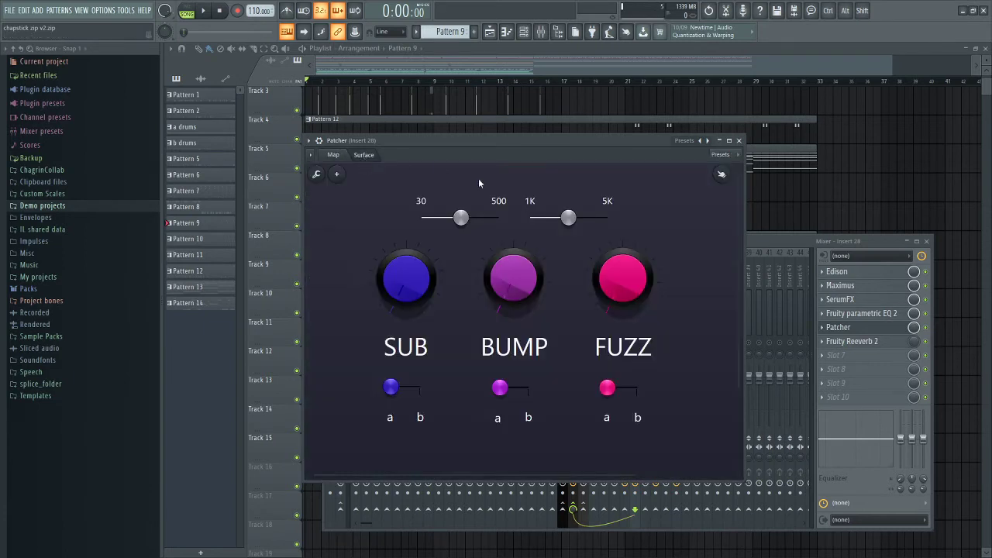
drag(744, 479, 707, 481)
drag(406, 277, 406, 256)
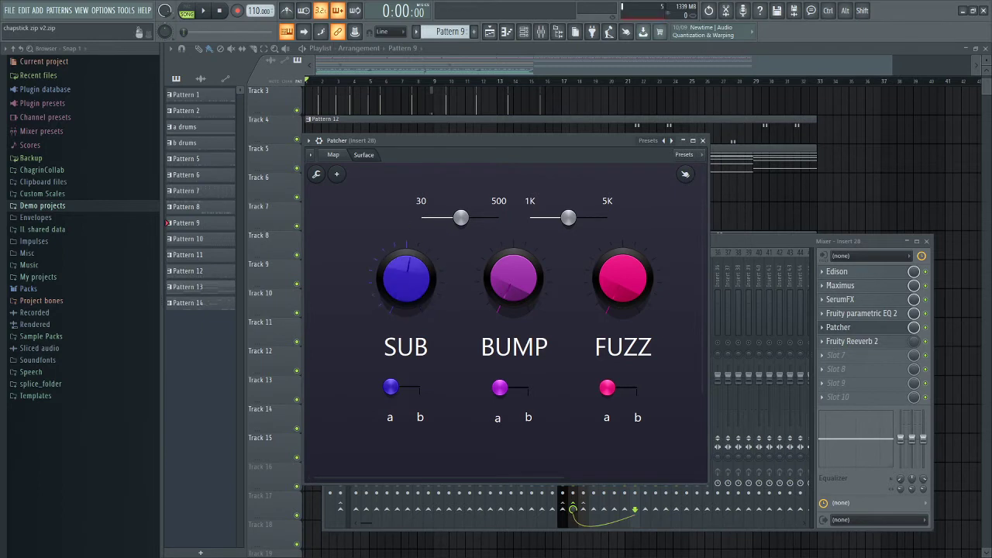
drag(505, 300, 505, 256)
drag(624, 290, 624, 267)
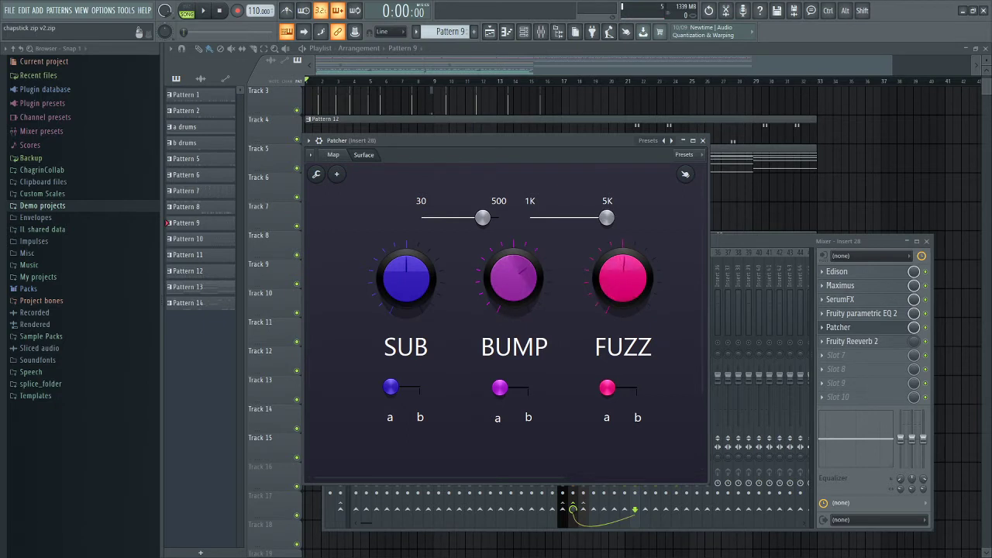
right_click(513, 292)
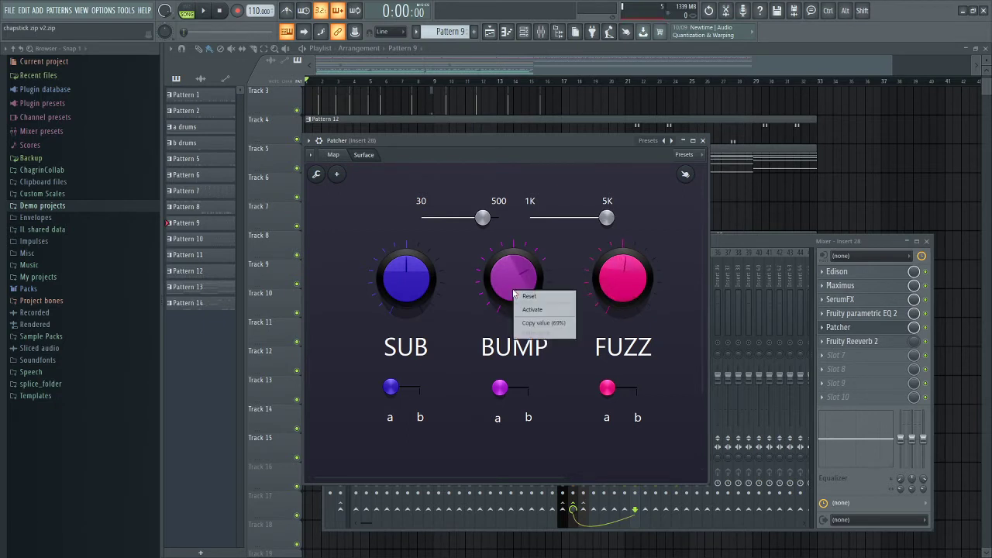
click(513, 302)
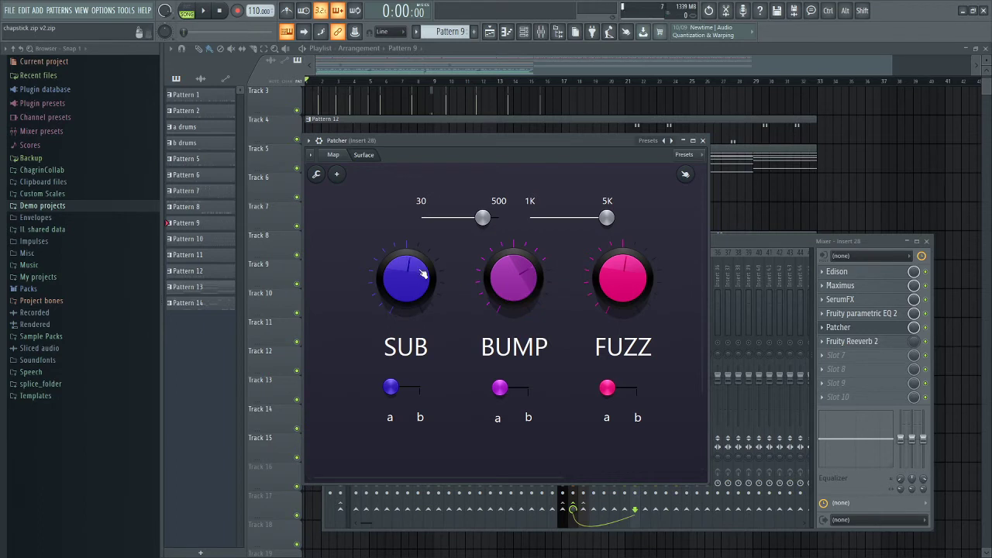
Play the song briefly to hear the tuned distortion, then stop it with the Mixer in front
click(769, 243)
click(540, 140)
click(928, 332)
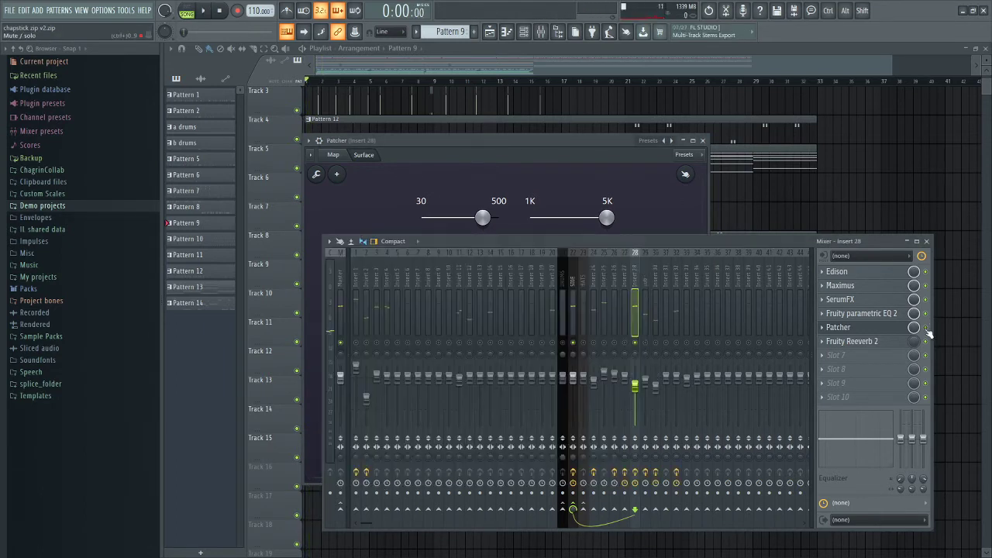
key(space)
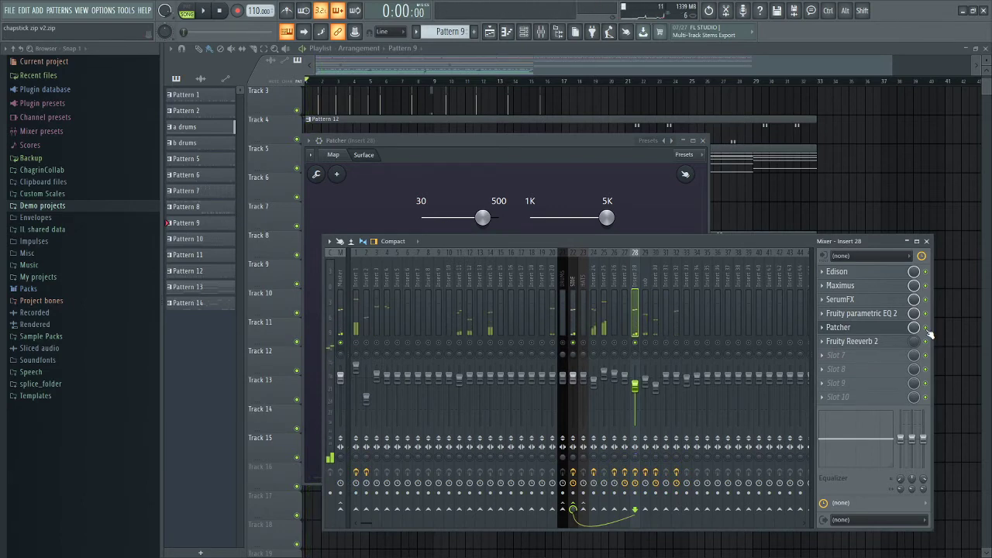
key(space)
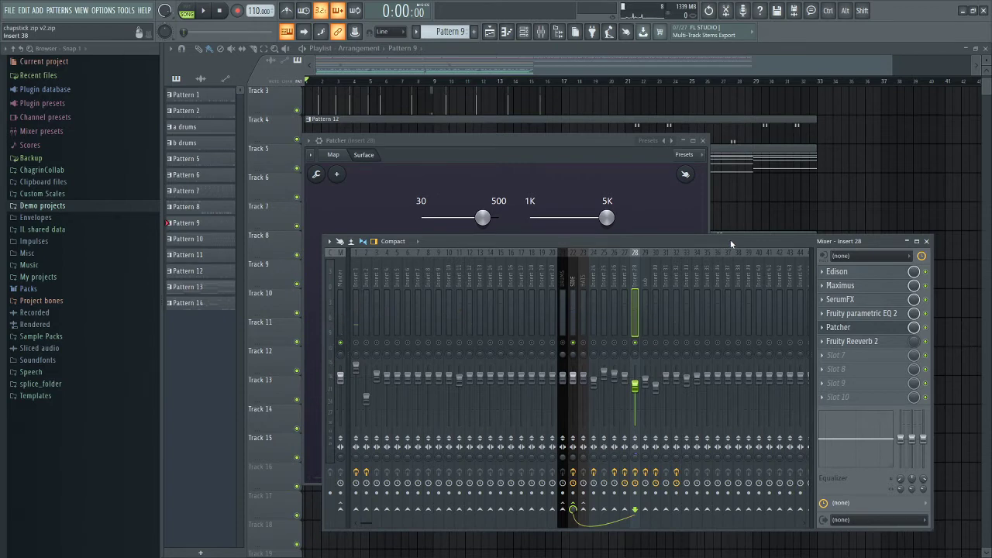
click(532, 140)
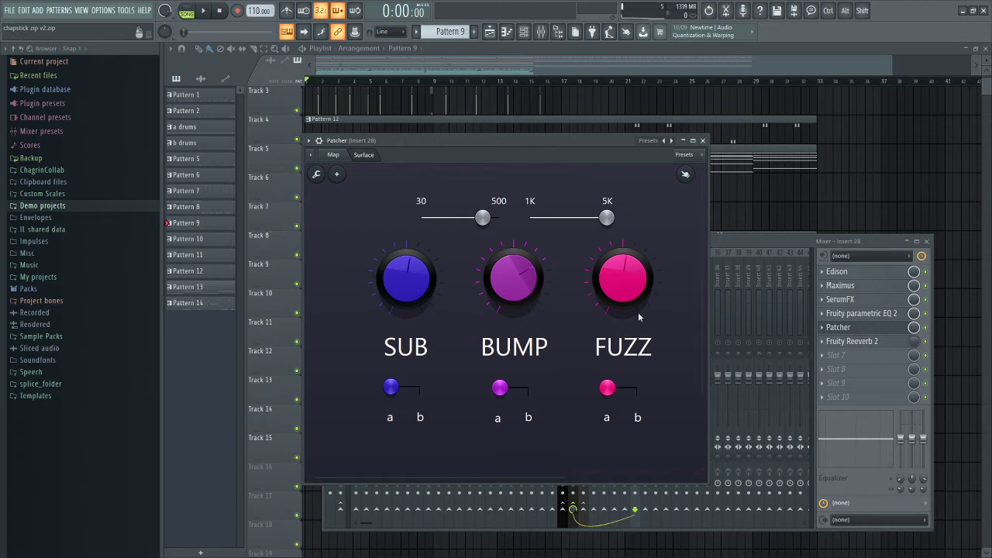
click(912, 332)
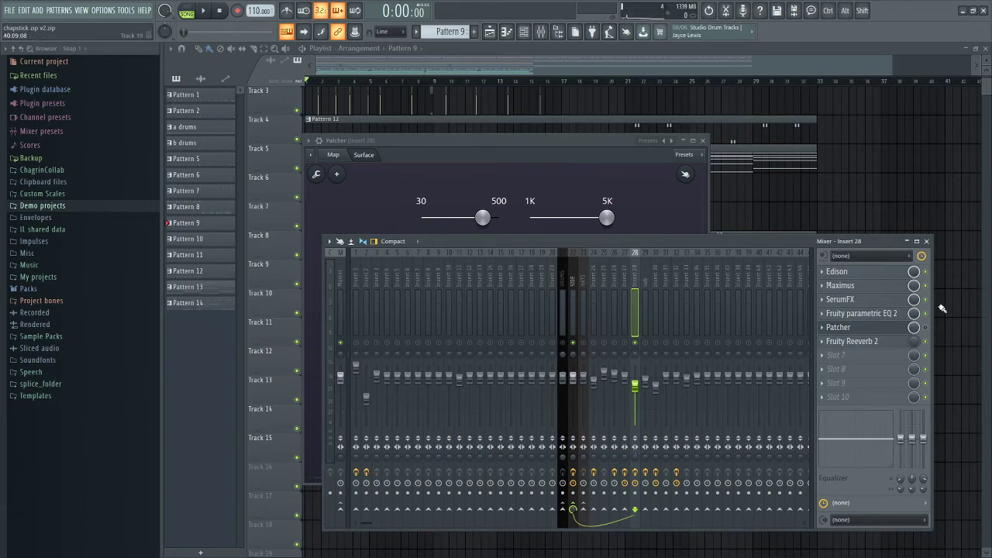
Close the first Patcher window and load a new, empty Patcher into Insert 28's slot 7
click(840, 327)
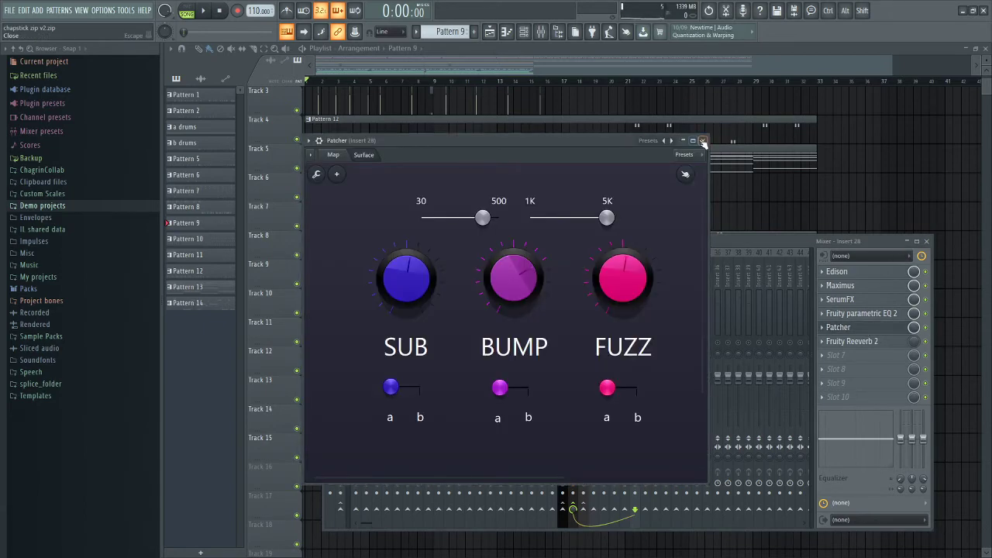
click(703, 141)
click(846, 330)
click(702, 140)
click(837, 354)
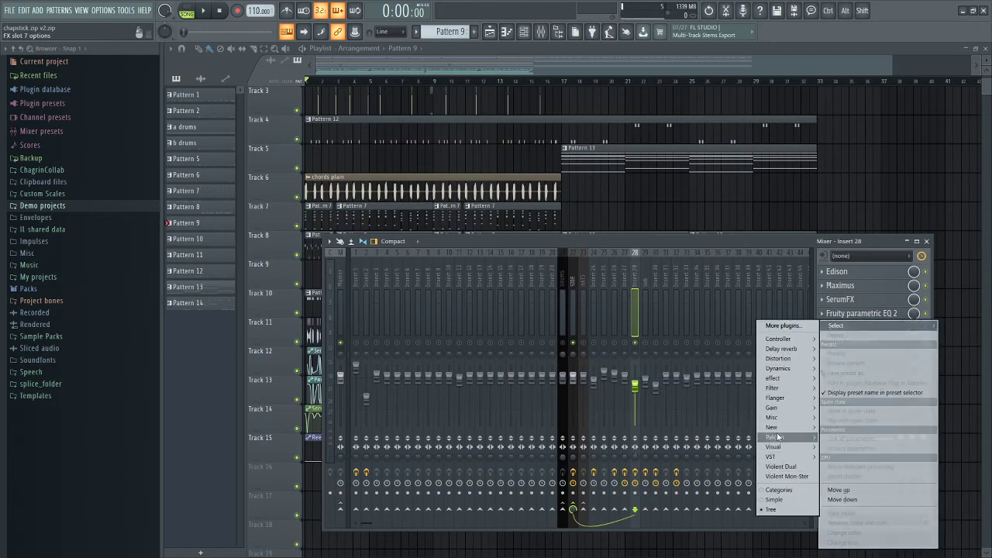
mouse_move(775, 437)
click(720, 437)
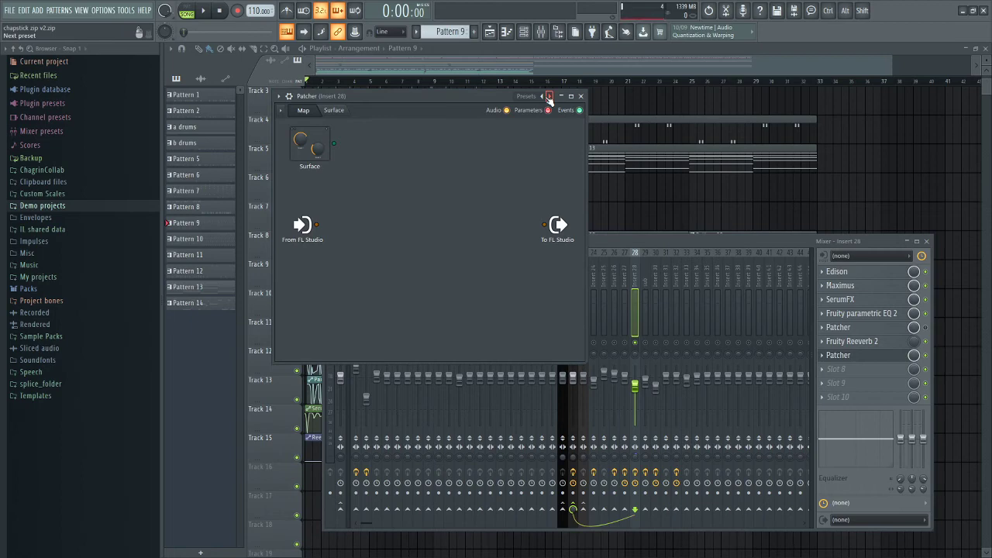
Load the 3Knobs preset into the new Patcher and enlarge it to show LOW, MID and HIGH knobs
right_click(550, 97)
click(560, 31)
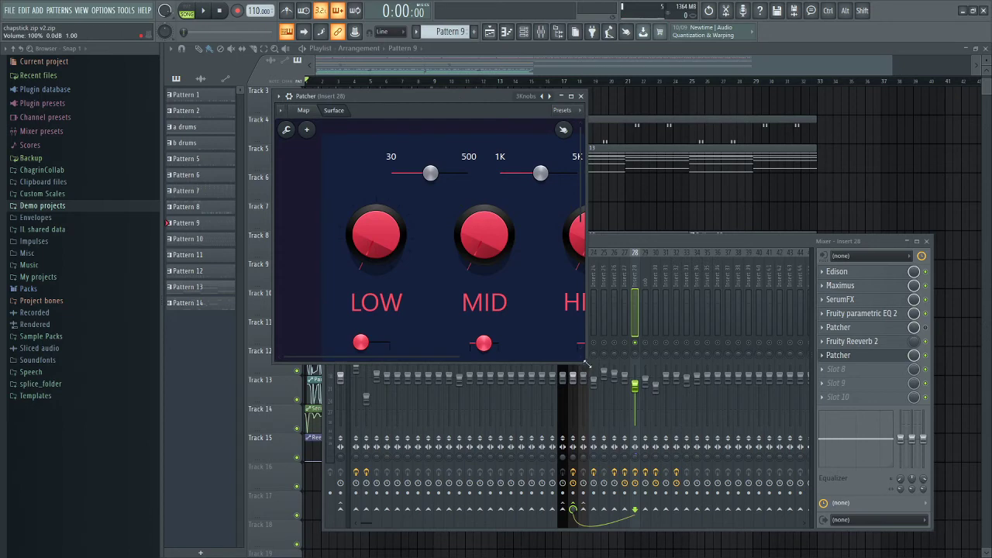
drag(586, 363, 688, 459)
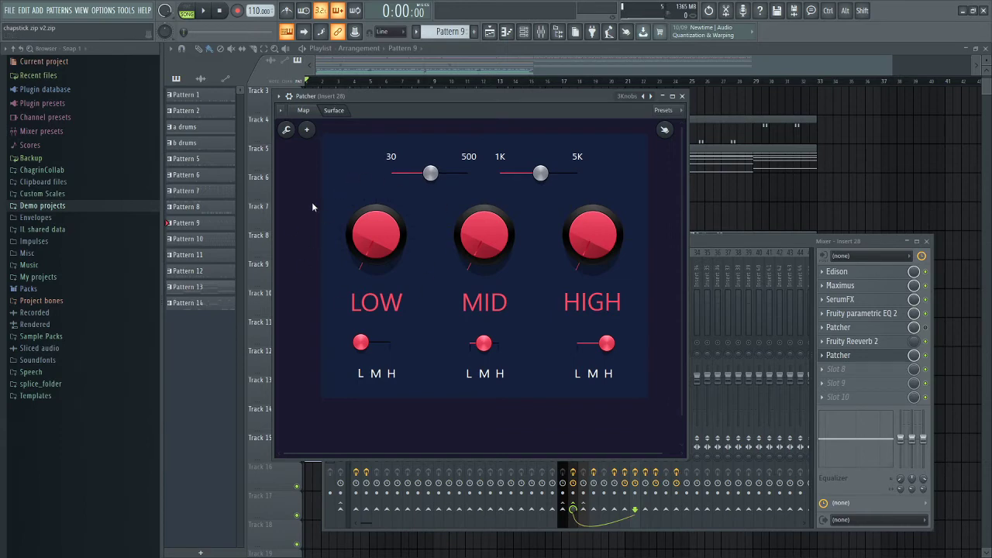
click(309, 52)
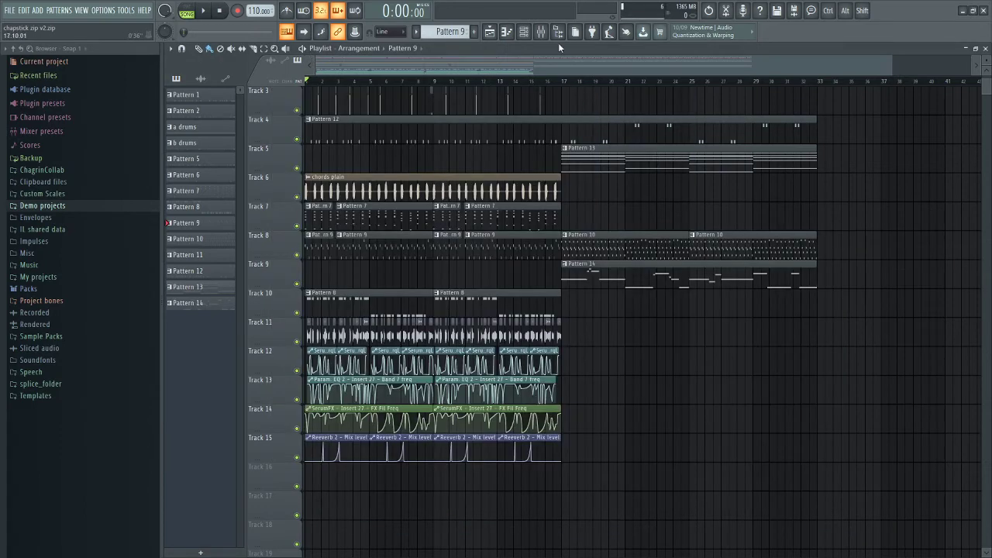
click(541, 31)
click(838, 355)
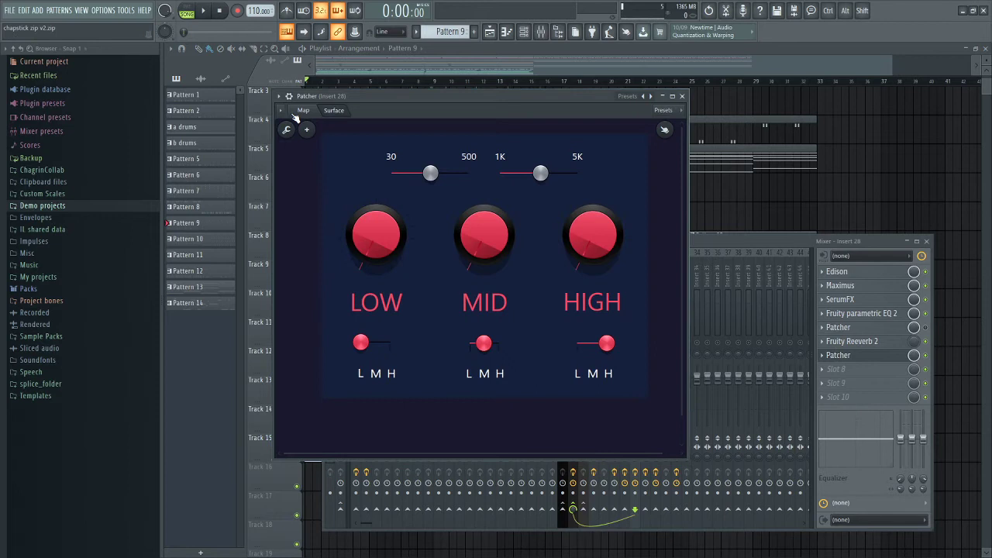
click(302, 111)
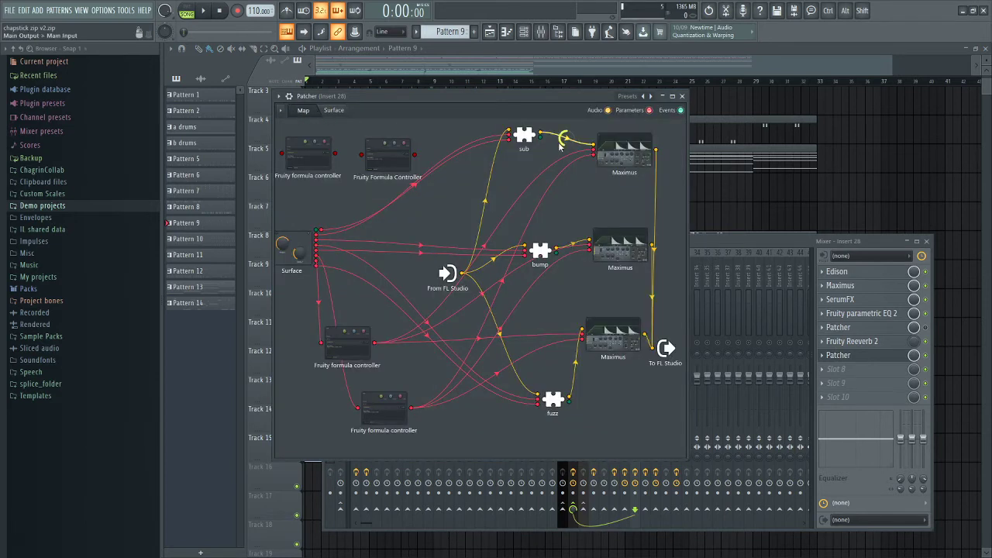
click(342, 114)
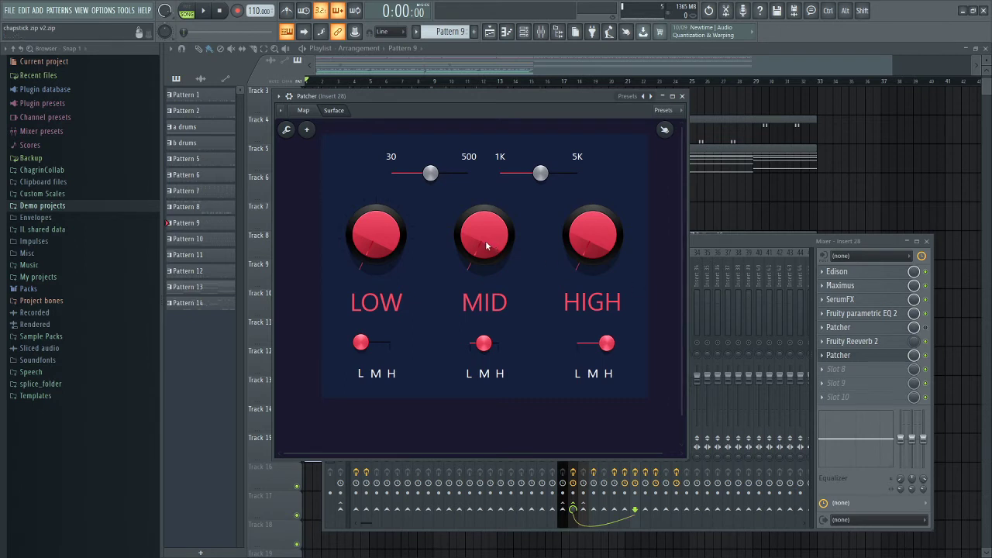
Close the Patcher and delete the second Patcher from slot 7, confirming with OK
click(837, 355)
click(822, 354)
click(841, 339)
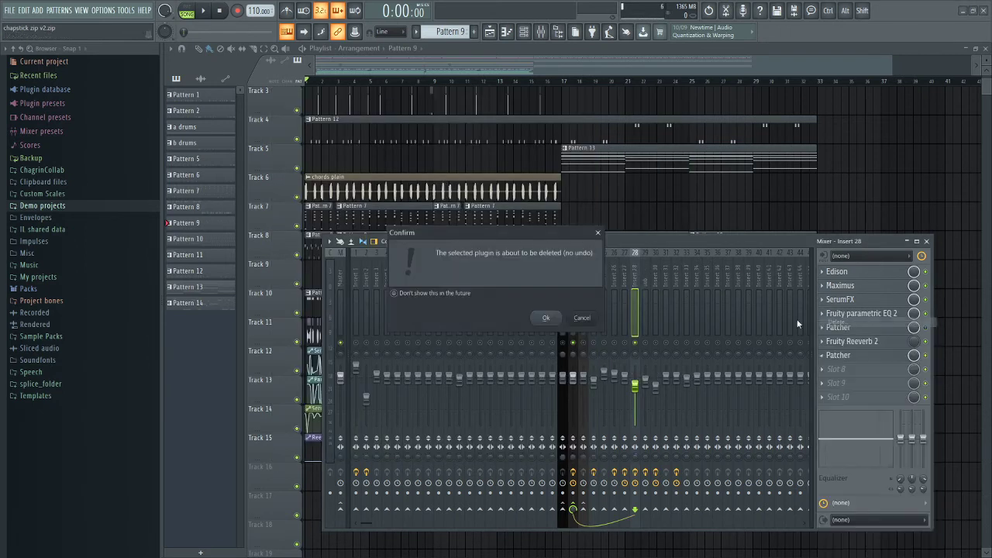
click(551, 313)
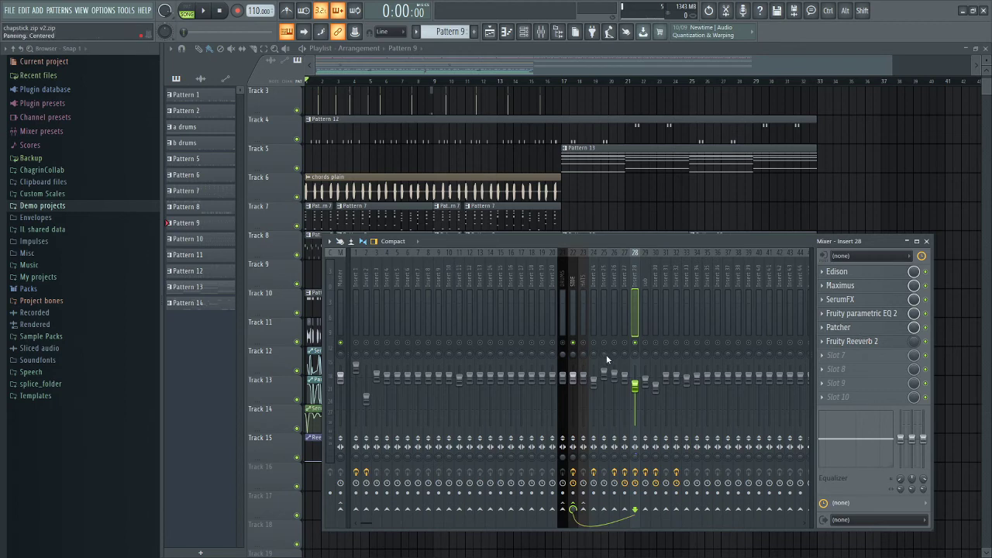
Return to the Playlist, scroll up to Track 1, and drag a selection over clips on Tracks 11–15
key(ctrl+a)
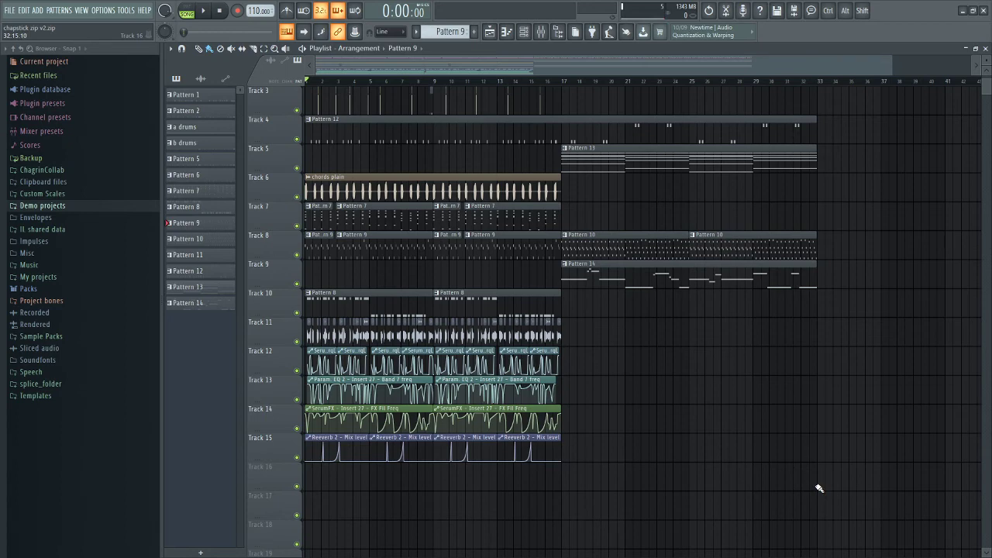
scroll(823, 414, up, 2)
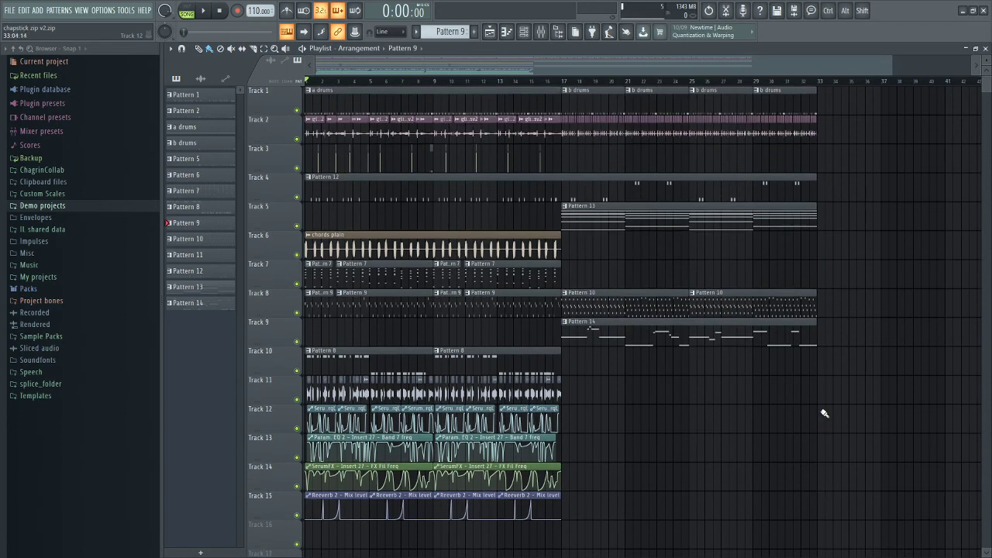
drag(892, 467, 841, 427)
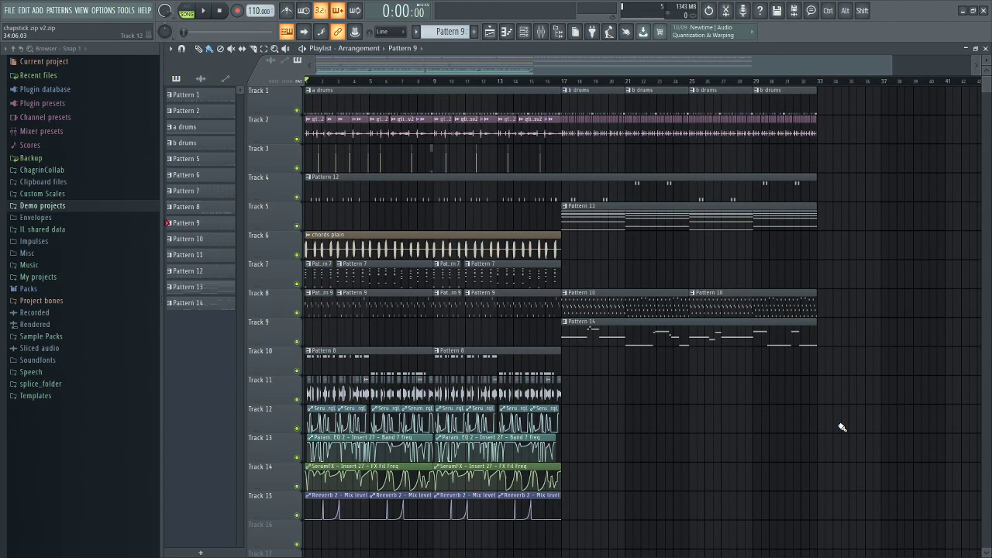